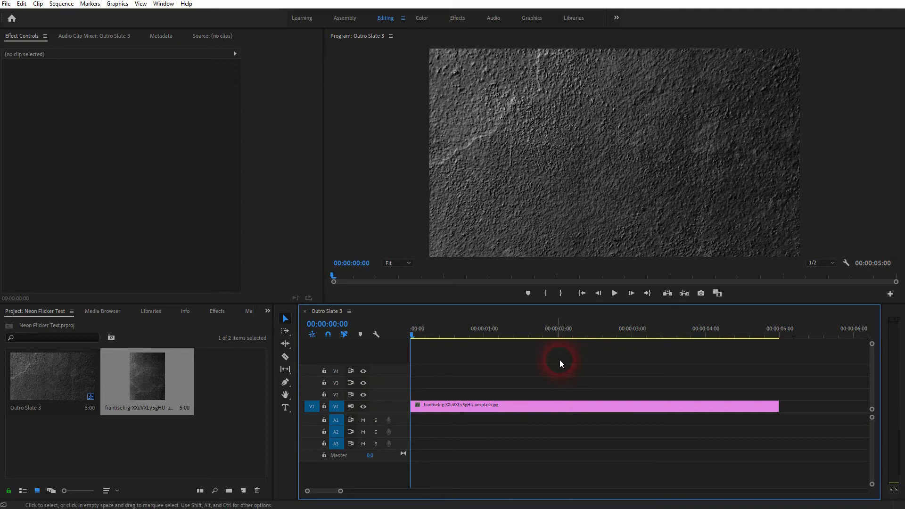
- Add a text graphic reading "NEON" over the wall image with the Type tool
click(285, 407)
click(561, 163)
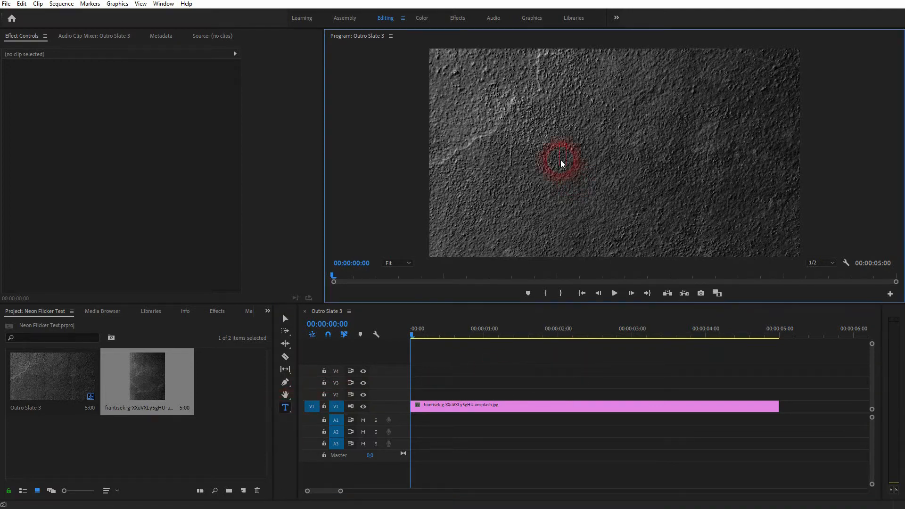
text(NEON)
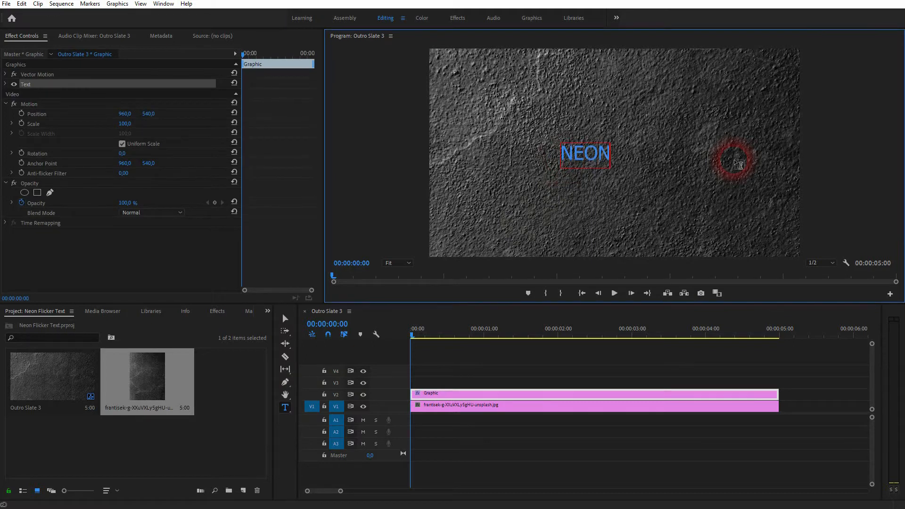
- Enlarge the NEON text to span most of the frame's width and position it near the frame's centre
click(285, 319)
drag(611, 168, 836, 267)
drag(764, 118, 657, 146)
drag(711, 210, 796, 251)
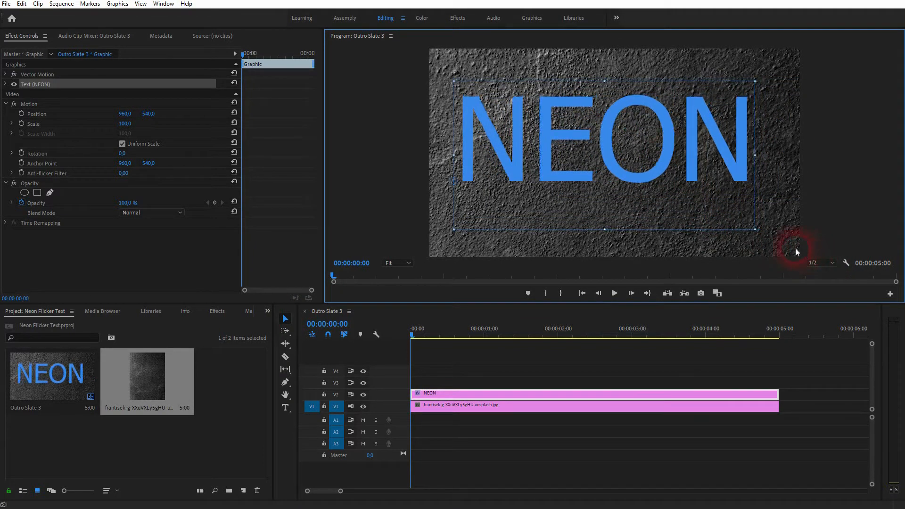
drag(656, 145, 671, 156)
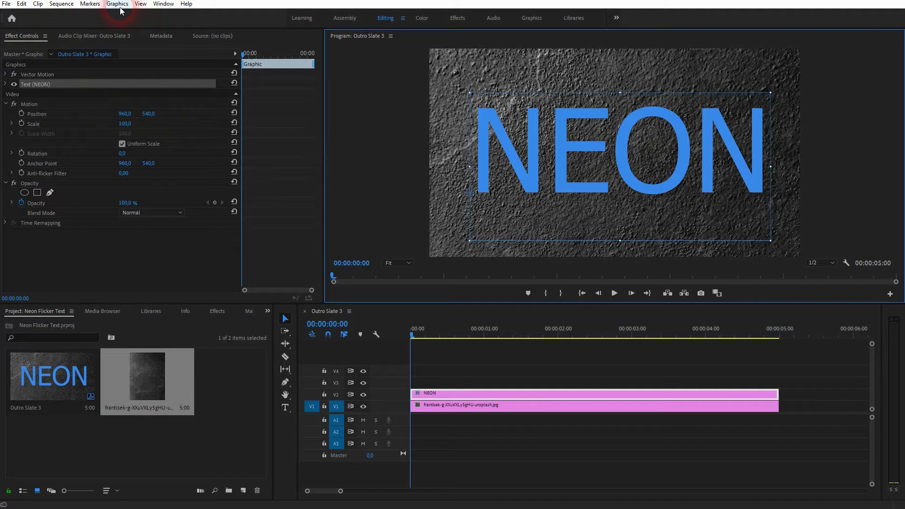
- Show the NEON text layer's source text properties and look through the available fonts
click(163, 3)
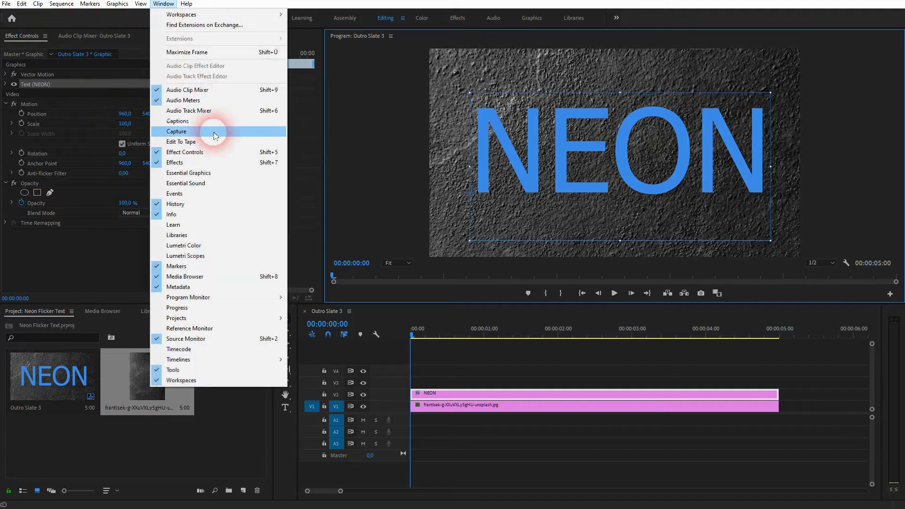
click(463, 383)
click(470, 395)
click(78, 124)
click(6, 85)
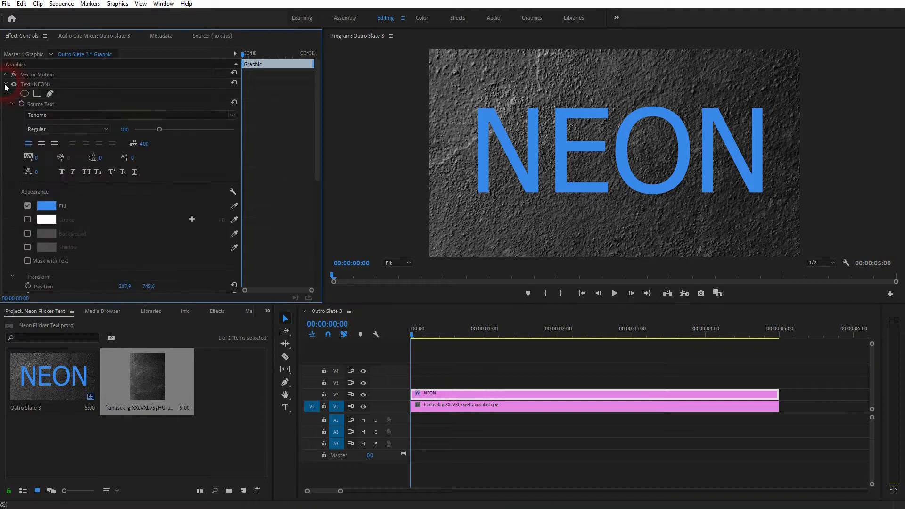
click(47, 84)
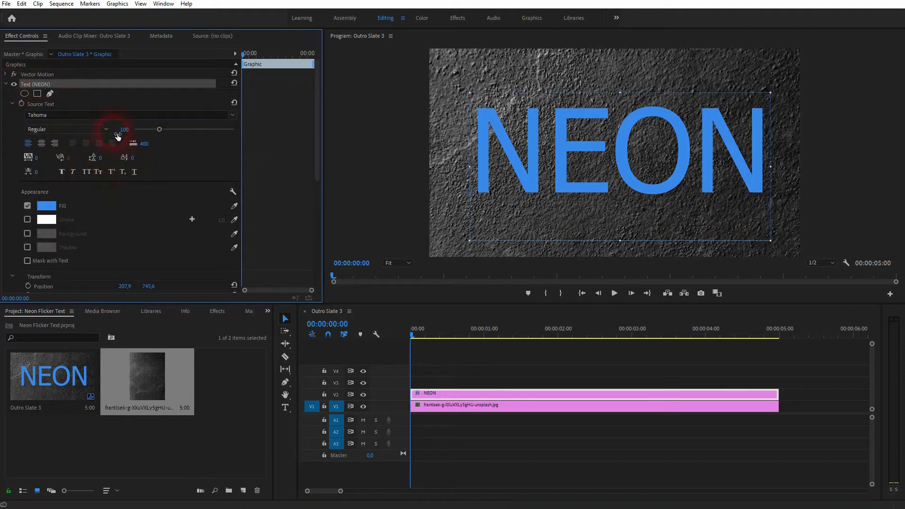
click(233, 115)
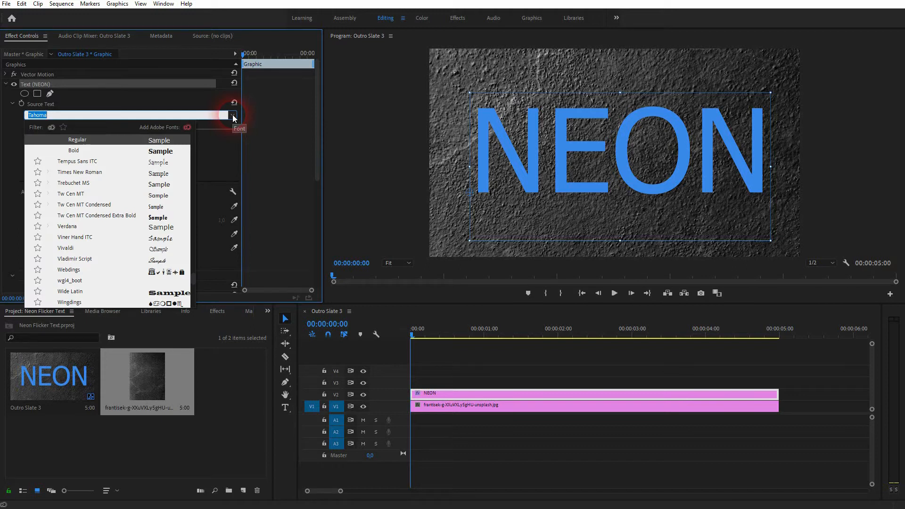
click(233, 116)
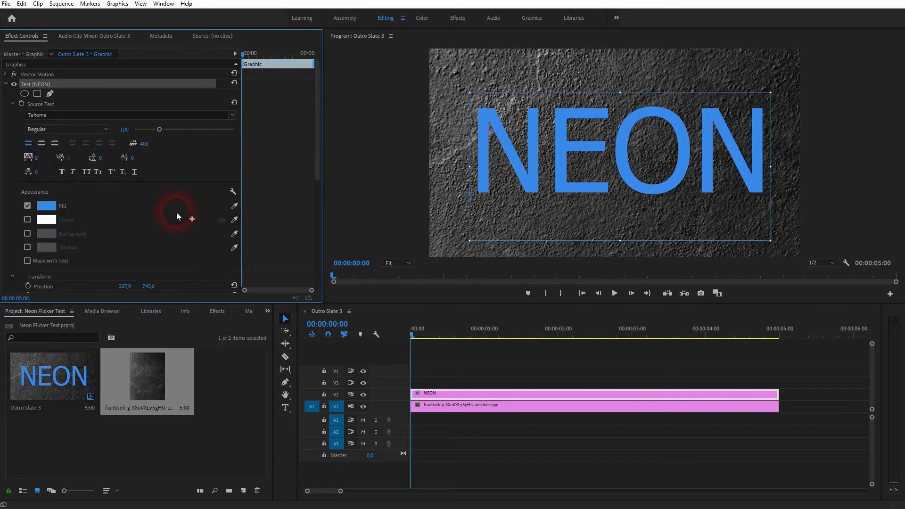
- Change the NEON text's fill to a saturated bright blue, about 009BF4
click(46, 205)
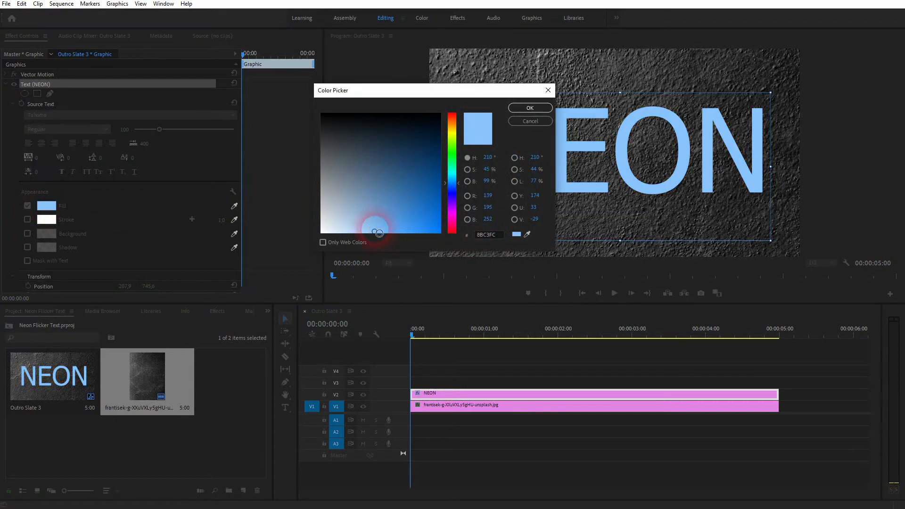
drag(374, 231, 448, 229)
drag(460, 183, 458, 184)
click(531, 108)
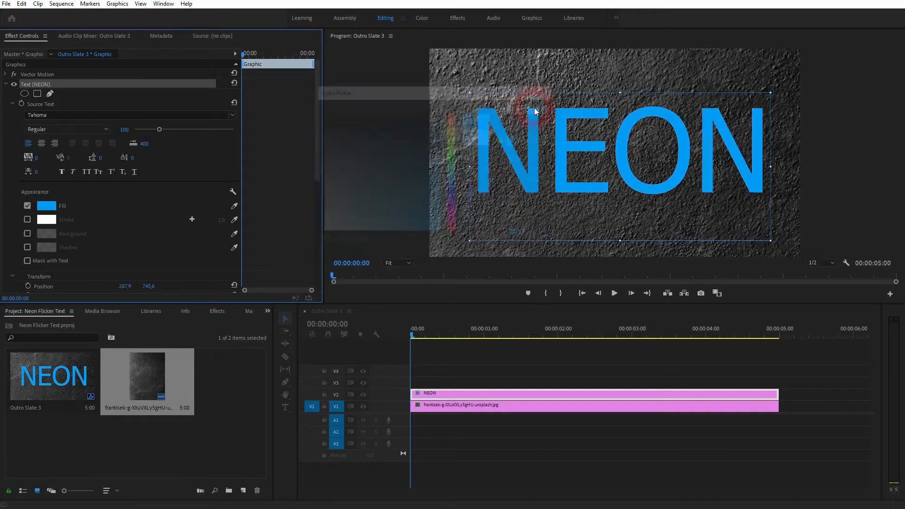
click(578, 190)
- Duplicate the NEON clip from V2 onto tracks V3 and V4, aligned with the original
click(549, 392)
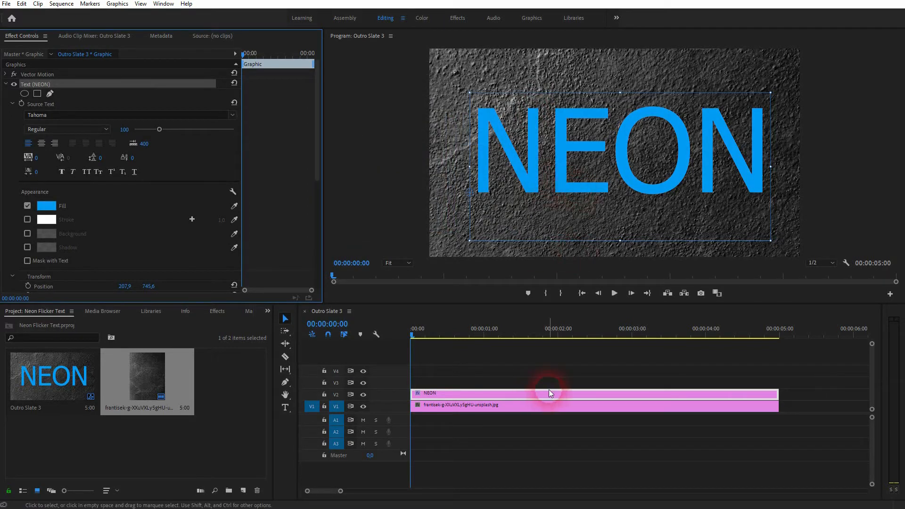
drag(519, 394, 525, 372)
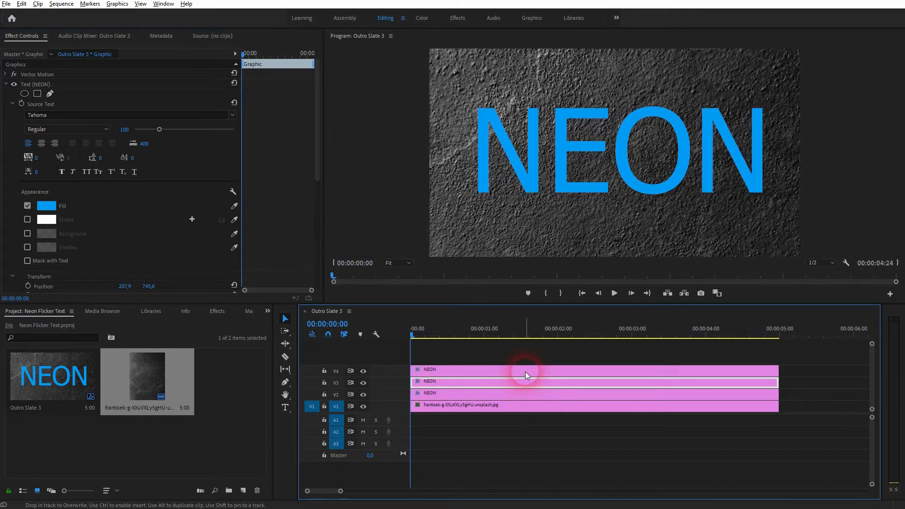
click(523, 395)
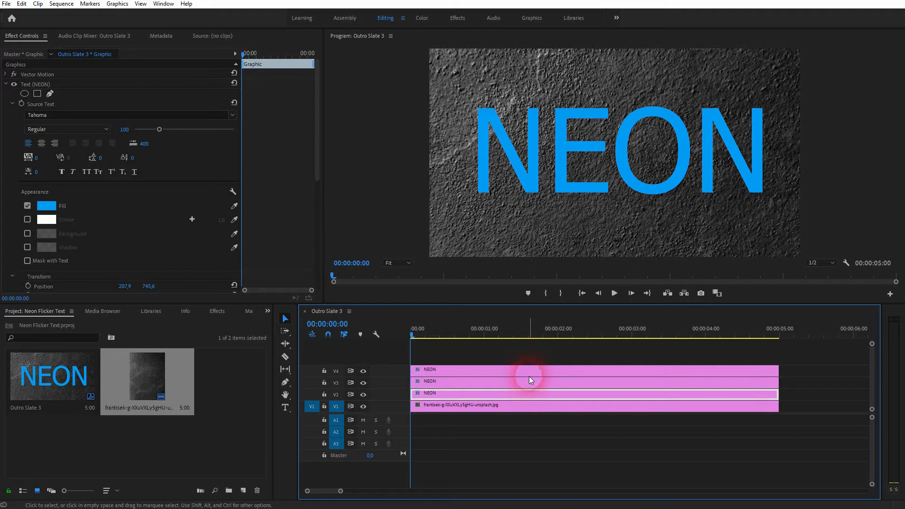
- Find the Camera Blur effect and apply it to the NEON clip on V3
click(528, 384)
click(222, 309)
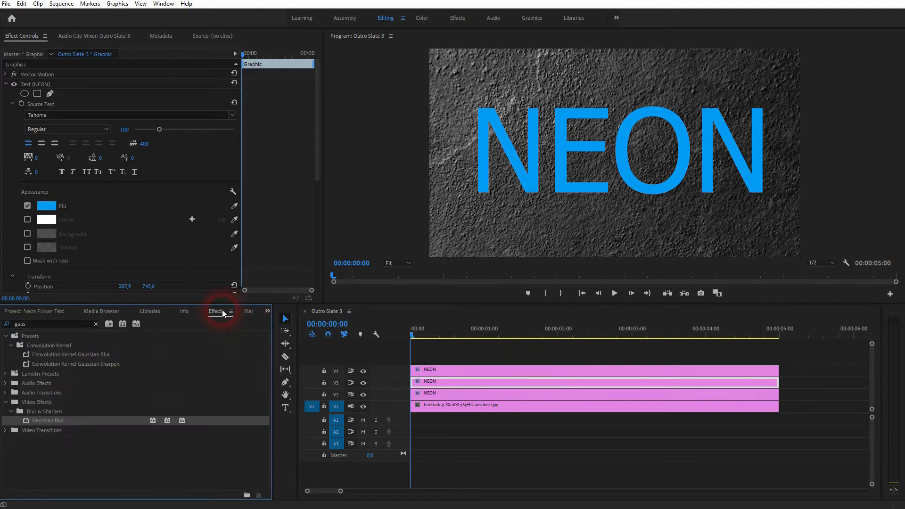
drag(48, 323, 2, 324)
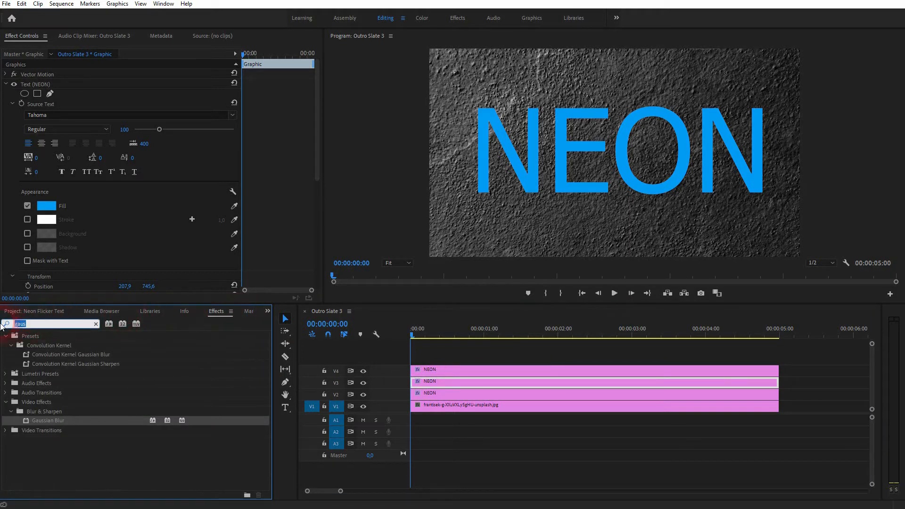
text(camera)
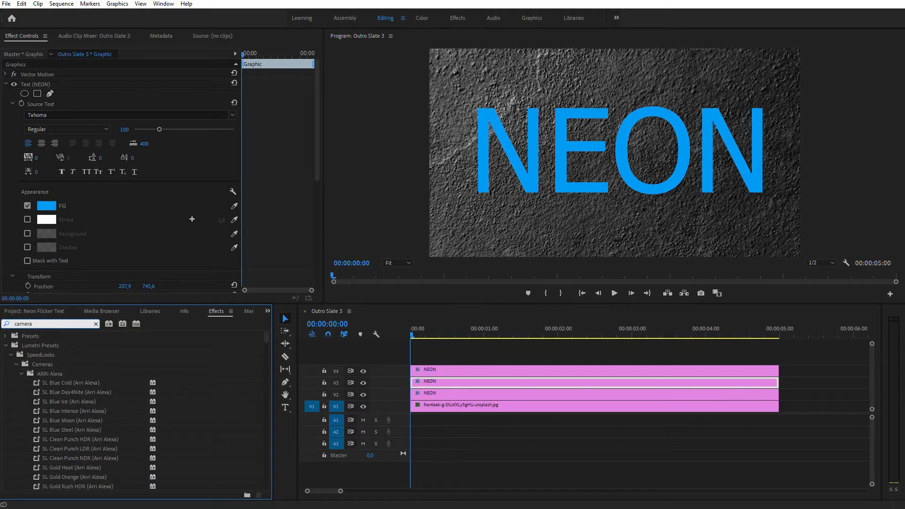
text( blu)
drag(41, 391, 443, 376)
- Find the Gaussian Blur effect and apply it to the NEON clip on V4
click(442, 371)
drag(44, 325, 3, 326)
text(gaus)
click(72, 419)
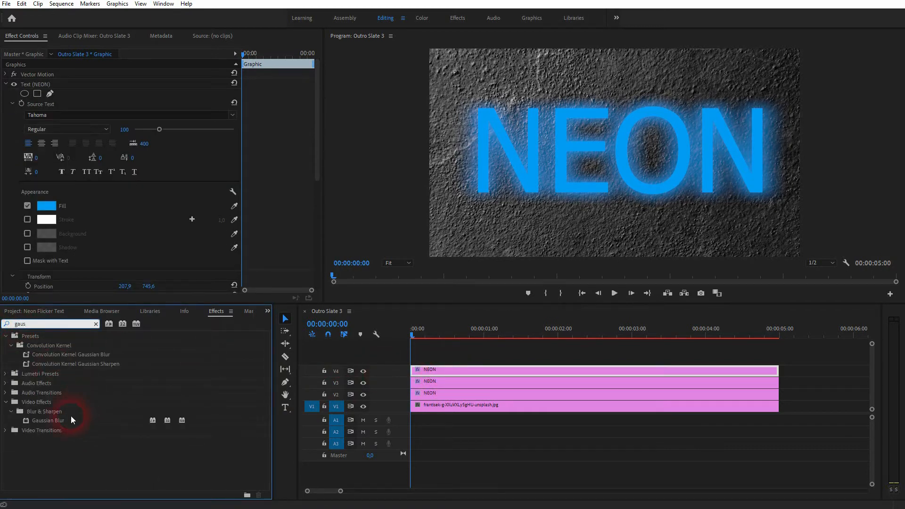
drag(50, 420, 470, 367)
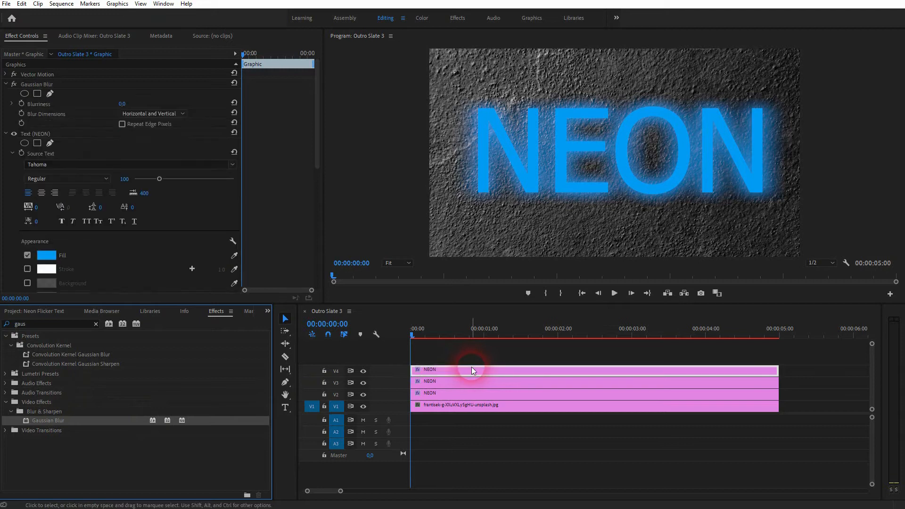
- Set the Camera Blur's Percent Blur to 100 on the V3 NEON clip
click(456, 384)
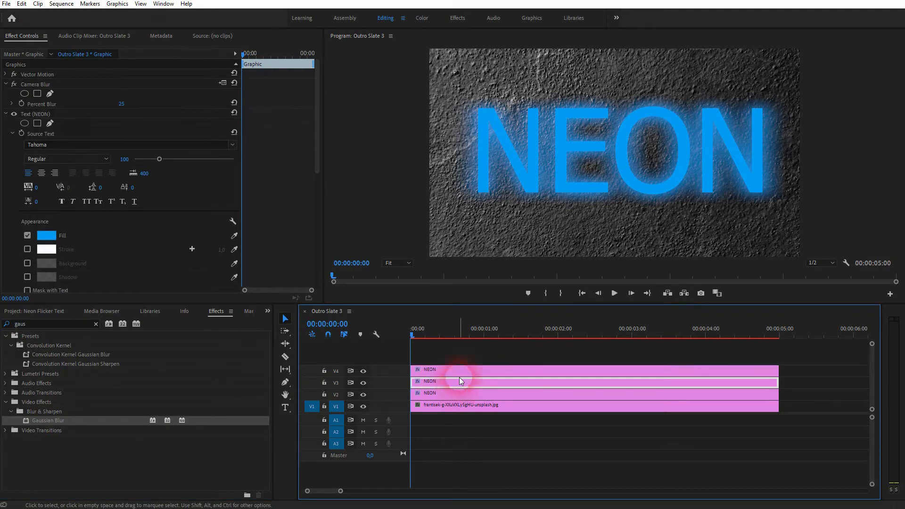
click(6, 114)
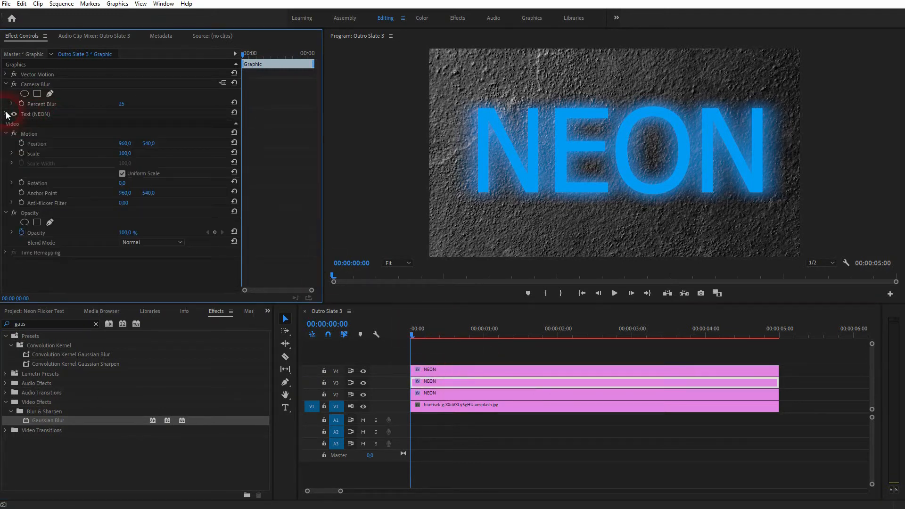
click(33, 84)
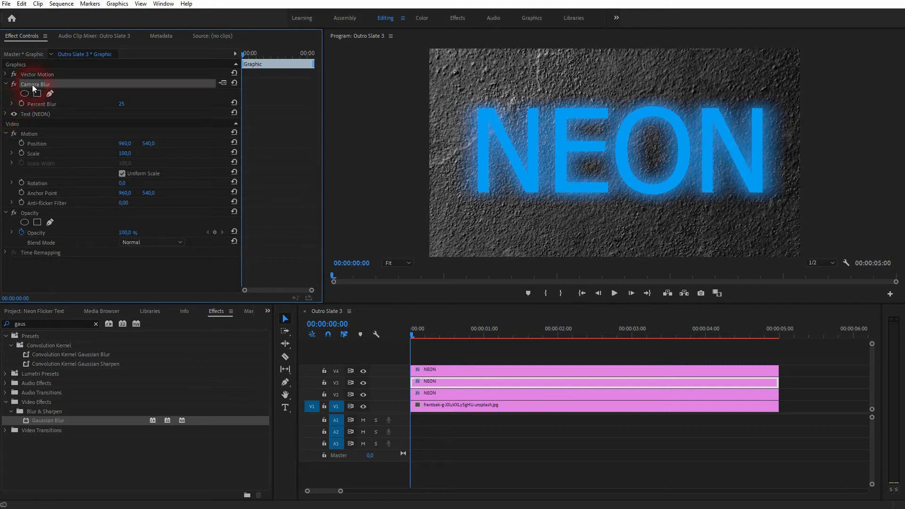
click(120, 104)
text(100)
key(Return)
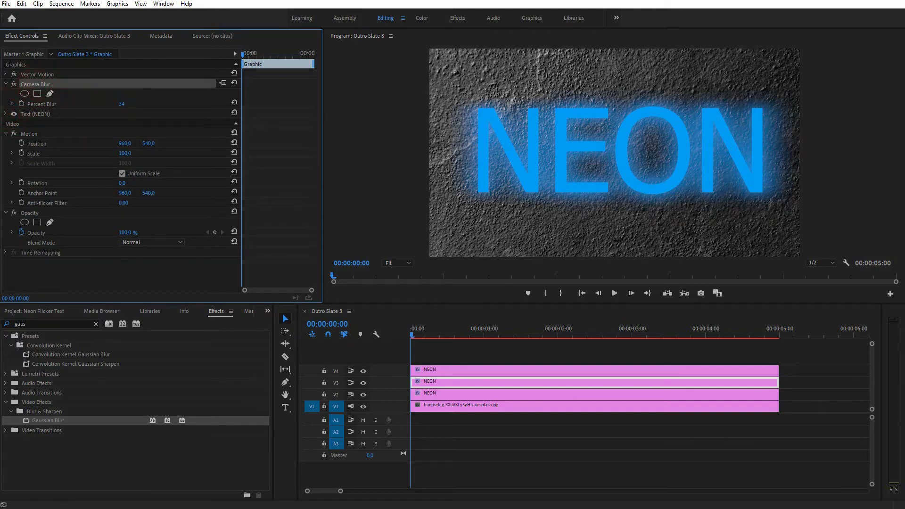
drag(123, 104, 95, 104)
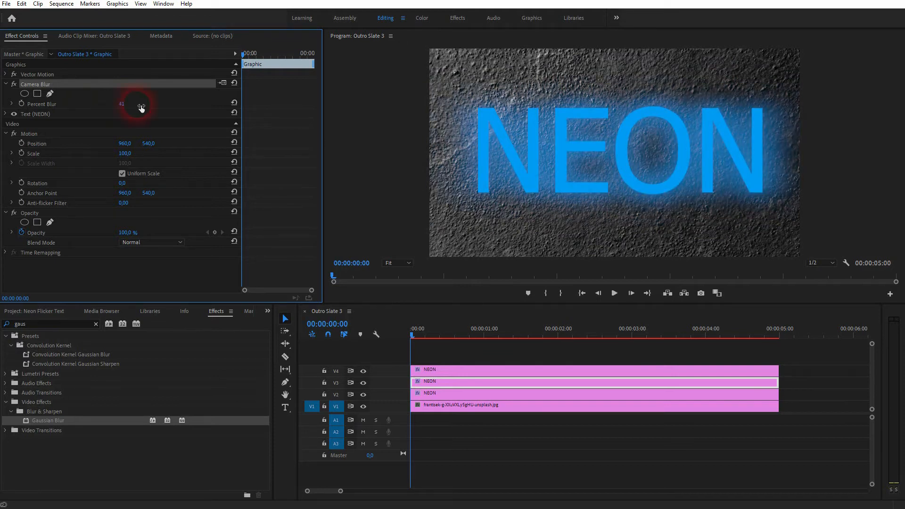
click(126, 103)
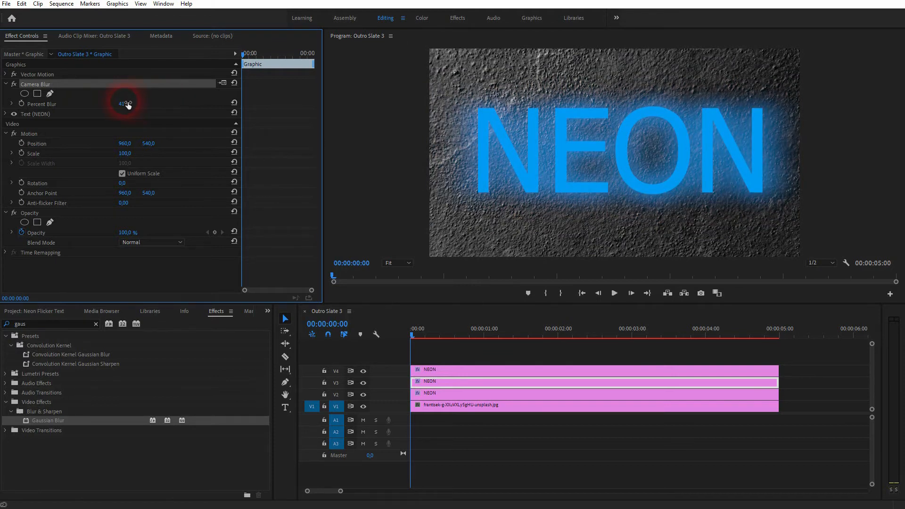
text(100)
key(Return)
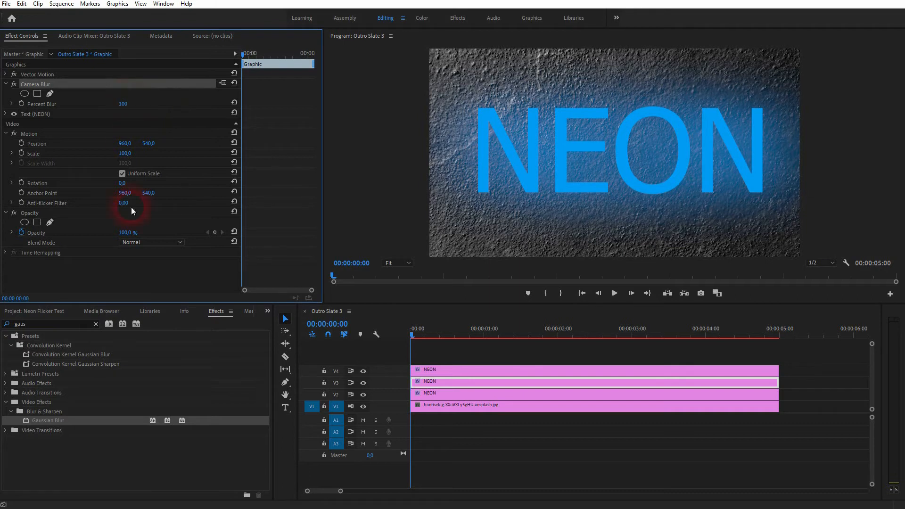
- Lower the opacity of the V3 NEON clip to 45%
click(126, 232)
text(35)
key(Return)
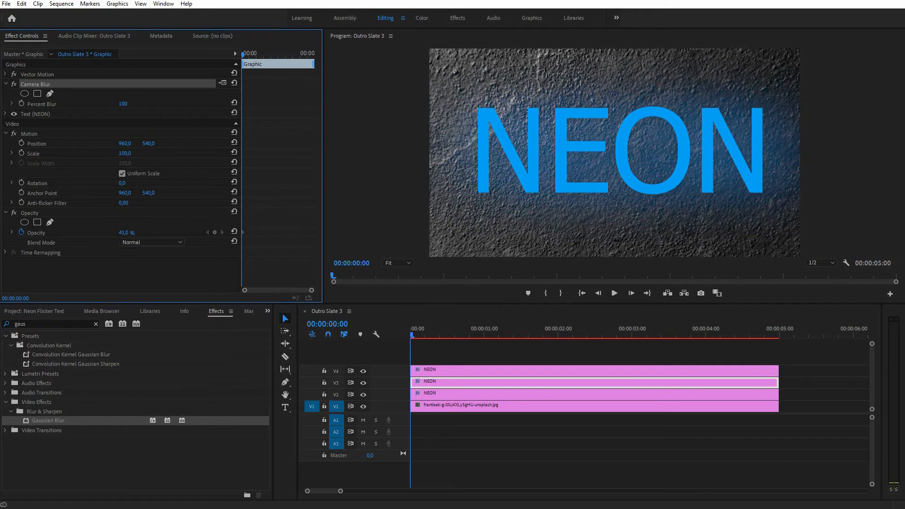
drag(127, 104, 122, 104)
- Raise the Gaussian Blur's Blurriness past 186 on the V4 NEON clip for a soft glow
click(450, 369)
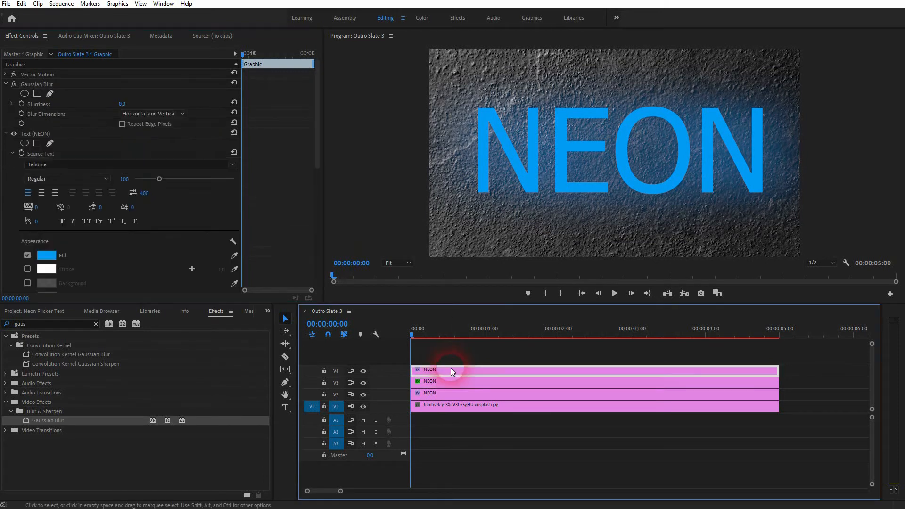
click(6, 134)
click(43, 84)
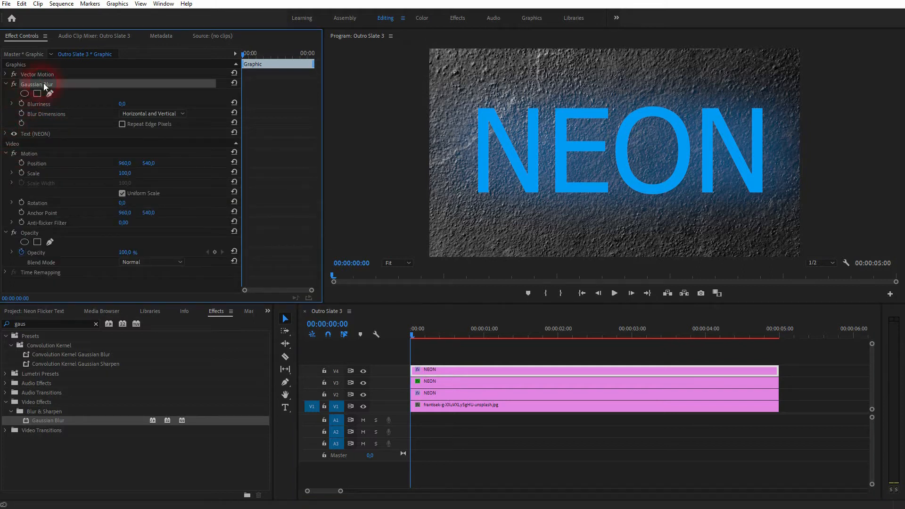
drag(128, 104, 221, 104)
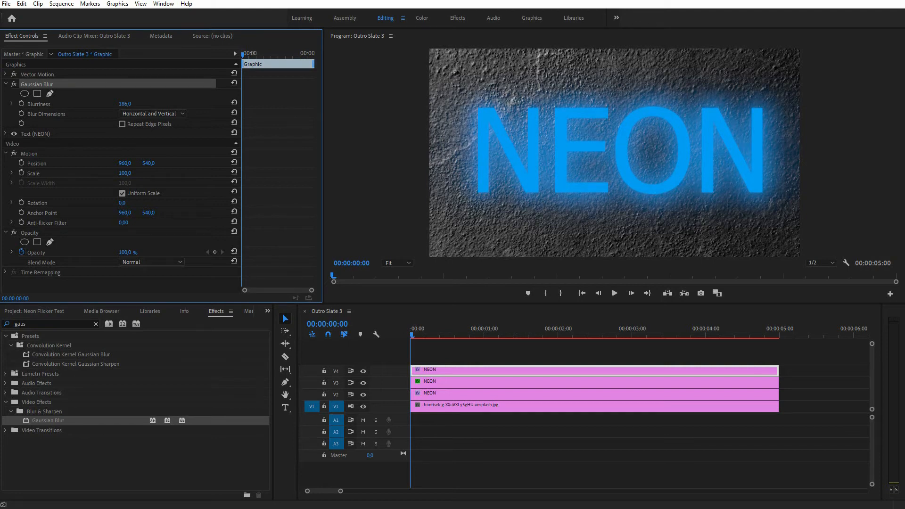
drag(240, 105, 317, 104)
- Change the fill of the sharp NEON text on V2 to a lighter, less saturated blue than its glow
click(485, 395)
click(44, 204)
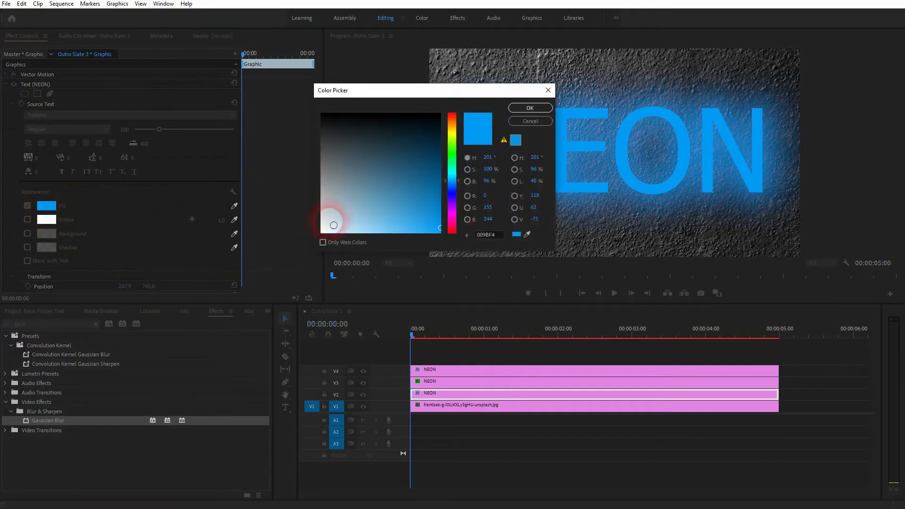
drag(459, 98, 324, 89)
drag(293, 212, 277, 220)
click(403, 99)
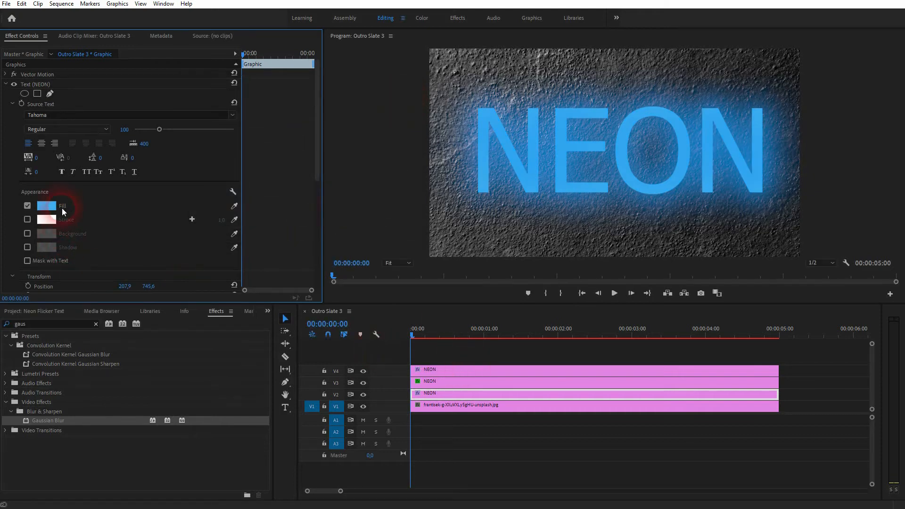
click(46, 205)
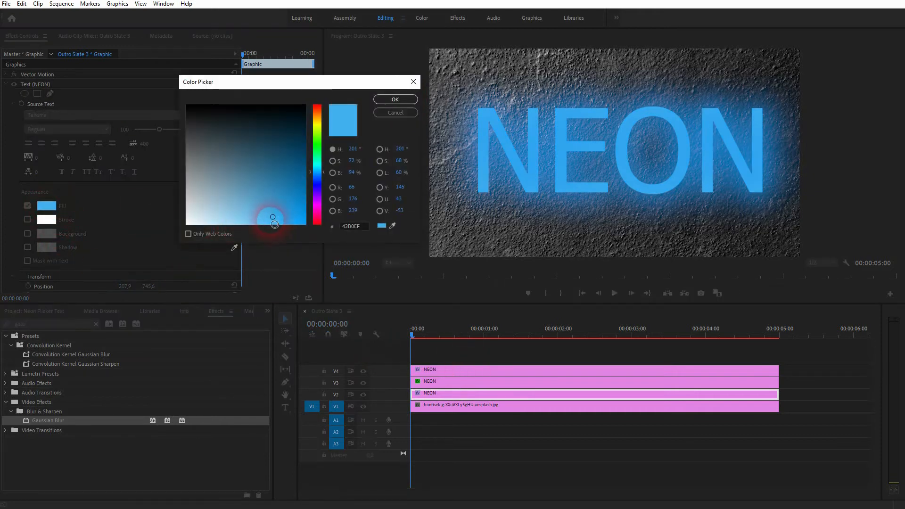
click(258, 219)
click(401, 99)
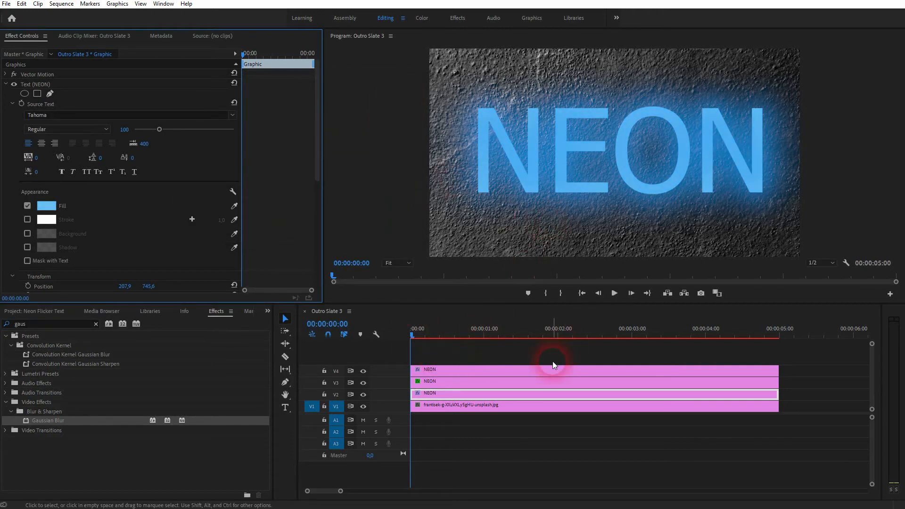
- Reduce the Camera Blur's Percent Blur to 48 on the V3 NEON clip
click(483, 383)
drag(116, 105, 79, 104)
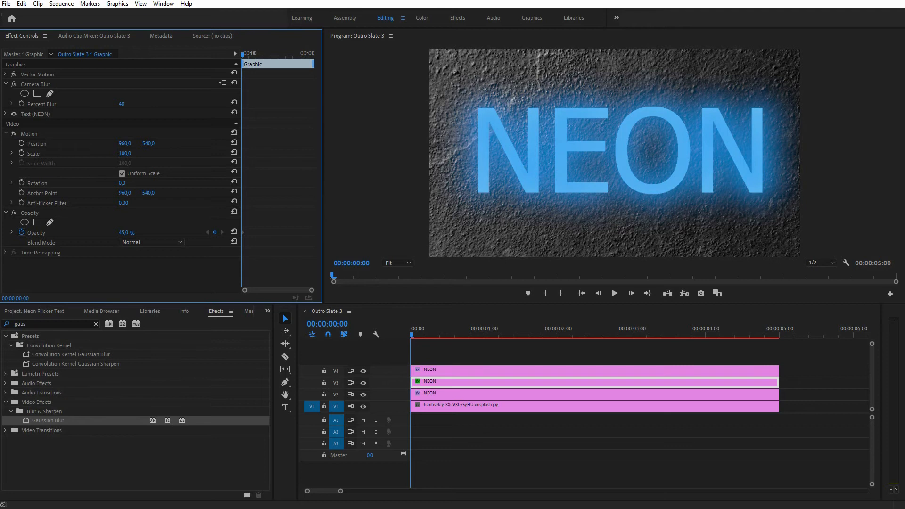
- Lower the opacity of the V3 NEON clip to 27%
click(134, 250)
drag(130, 235, 127, 236)
drag(126, 233, 132, 230)
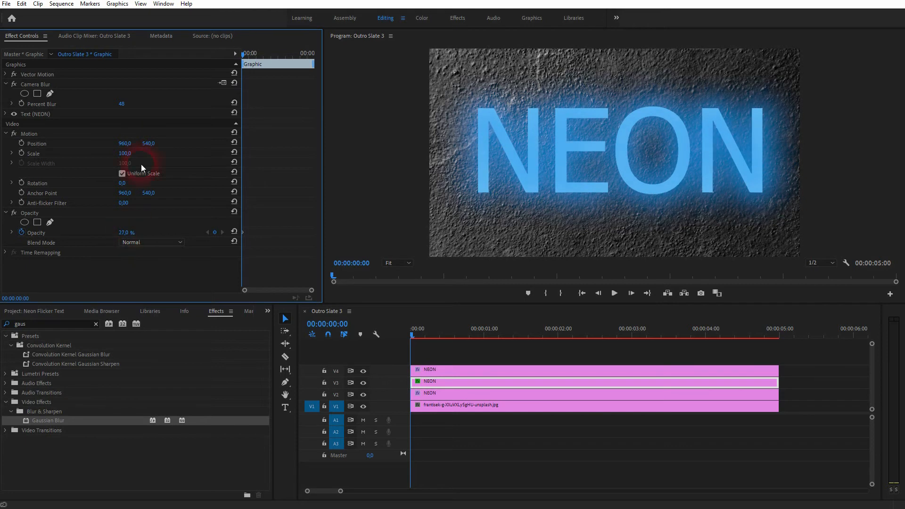
- Set the V4 NEON clip's Gaussian Blur Blurriness to 255 and its Opacity to 100%
click(450, 369)
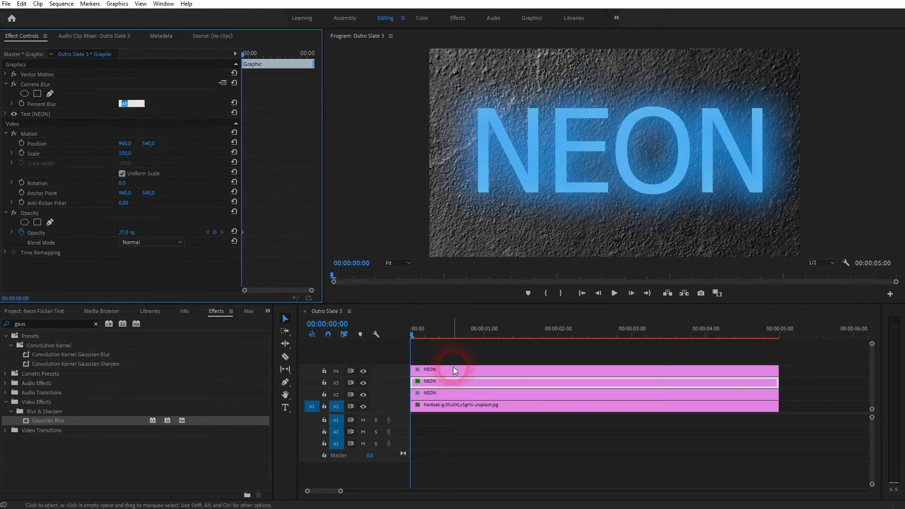
drag(125, 103, 128, 104)
drag(126, 253, 105, 252)
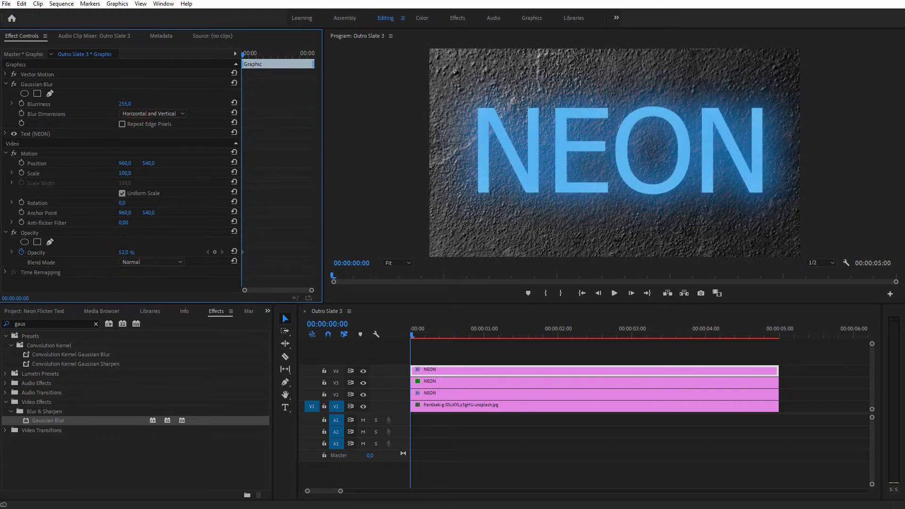
click(150, 260)
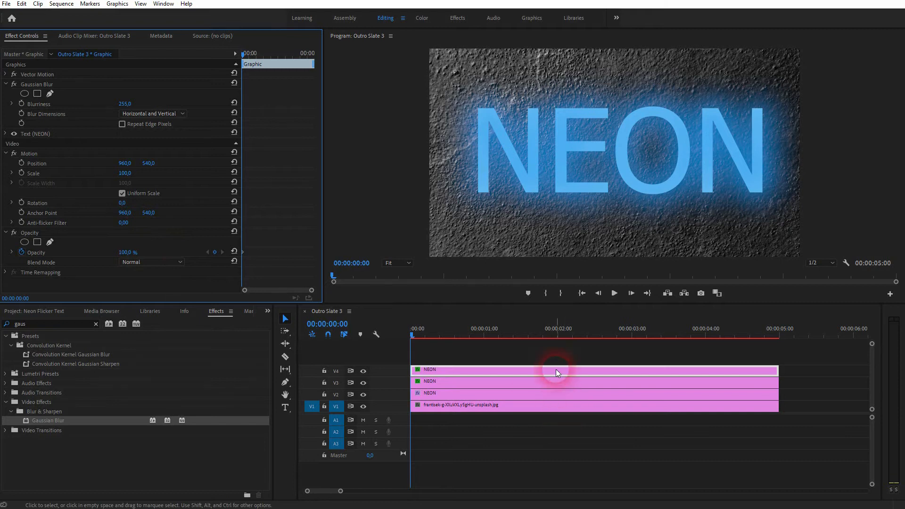
- Cut the V3 and V4 NEON clips at 00:00:00:15 and again one frame further on
click(460, 354)
drag(418, 339, 456, 346)
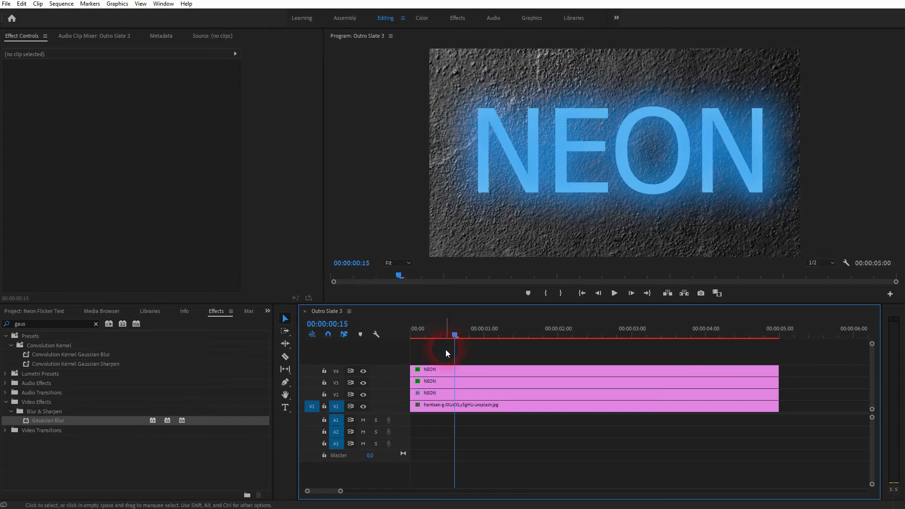
scroll(463, 385, up, 3)
key(c)
click(444, 370)
click(446, 384)
key(Right)
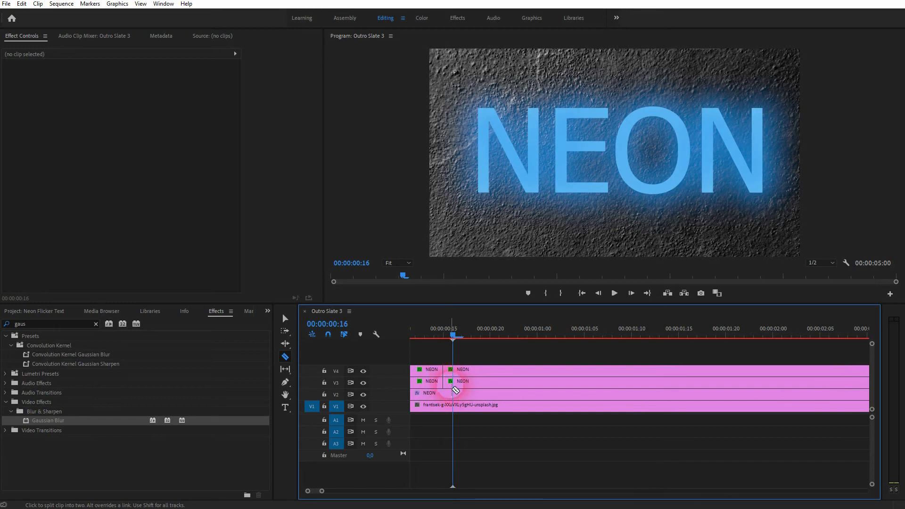
click(453, 385)
click(454, 370)
- Cut the V3 and V4 NEON clips at 00:00:00:19 and 00:00:00:20
key(Right)
key(Right)
key(Right)
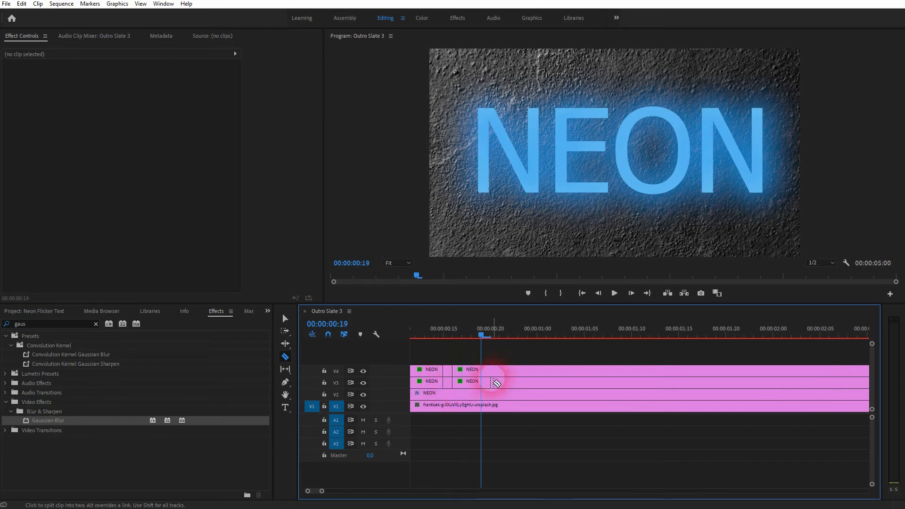
click(485, 375)
key(Right)
click(495, 370)
click(495, 381)
- Cut the V3 and V4 NEON clips at 00:00:00:22 and 00:00:00:23
key(Right)
key(Right)
click(510, 381)
click(509, 371)
key(Right)
click(518, 371)
click(520, 383)
- Cut the V3 and V4 NEON clips at 00:00:01:02 and 00:00:01:03
key(Right)
key(Right)
key(Right)
key(Right)
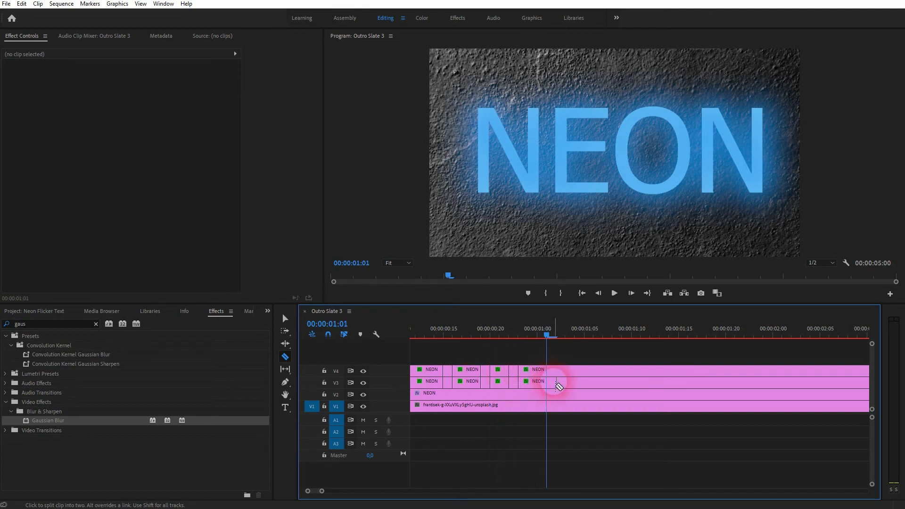
click(559, 371)
click(559, 382)
key(Right)
click(567, 381)
click(567, 371)
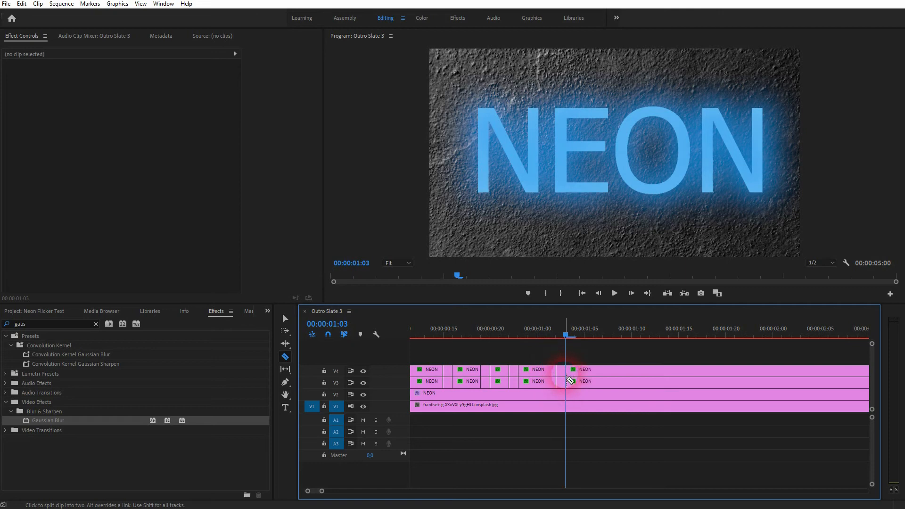
- Delete the one-frame V3 and V4 NEON pieces at 00:00:01:02 and 00:00:00:22, leaving gaps
key(v)
click(559, 372)
shift+click(562, 382)
key(Delete)
click(514, 371)
key(Delete)
click(513, 383)
key(Delete)
- Delete the one-frame V3 and V4 NEON pieces at 00:00:00:19 and 00:00:00:15, leaving gaps
click(485, 372)
key(Delete)
click(485, 382)
key(Delete)
click(449, 373)
key(Delete)
click(448, 382)
key(Delete)
- Delete the remaining V3 and V4 NEON clips from 00:00:01:03 to the end
click(600, 372)
key(Delete)
click(598, 382)
key(Delete)
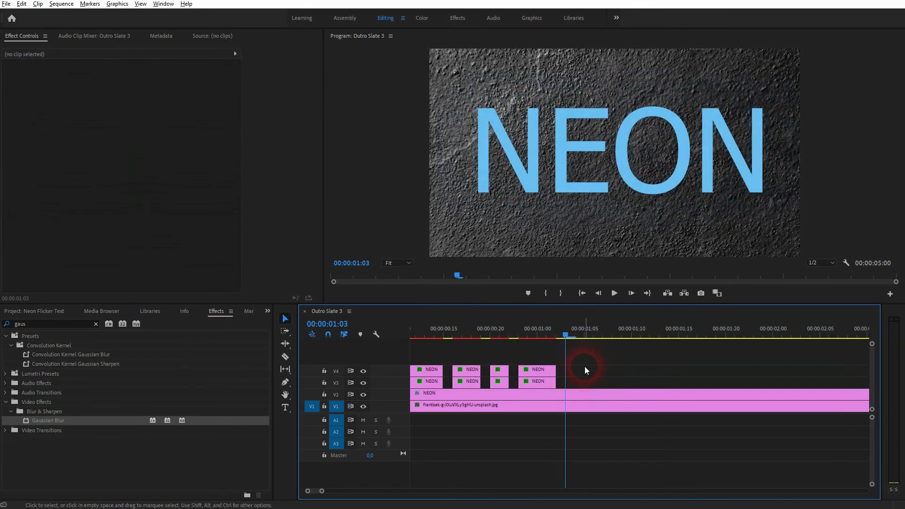
- Duplicate the three short V3 and V4 NEON segments from 00:00:01:03 onward, and play the sequence from the start
key(backslash)
drag(478, 350, 536, 375)
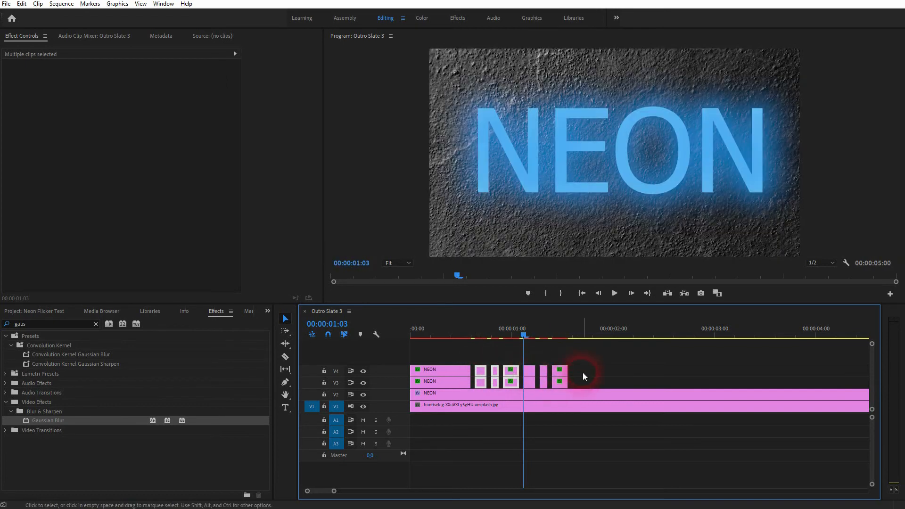
drag(524, 335, 412, 353)
key(space)
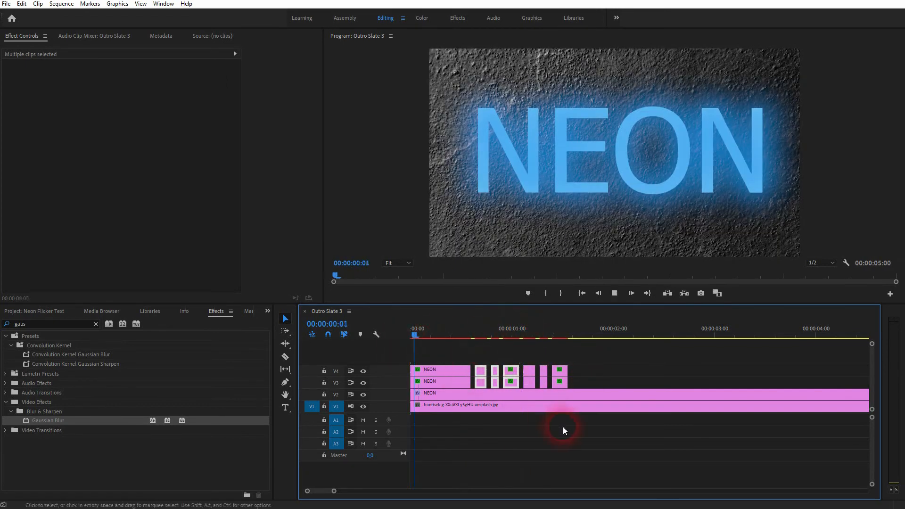
key(space)
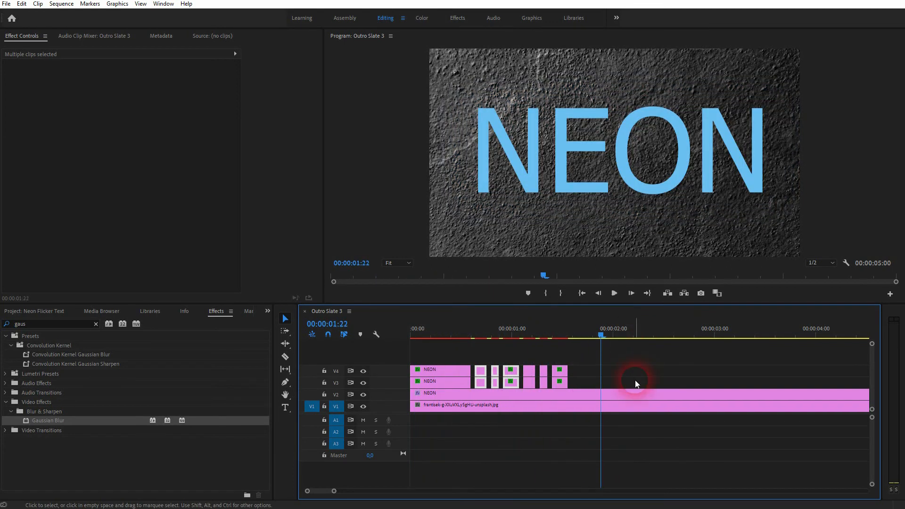
- Extend the last V3 and V4 NEON segments to the end of the background clip at 00:00:05:00
drag(603, 336, 524, 335)
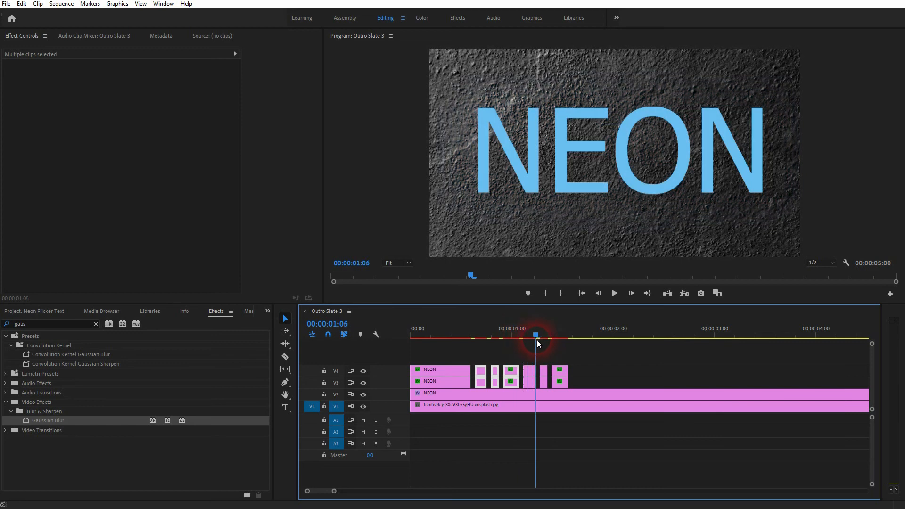
drag(536, 340, 608, 395)
scroll(539, 379, up, 3)
scroll(538, 379, up, 1)
drag(560, 382, 562, 388)
click(556, 352)
scroll(556, 352, down, 3)
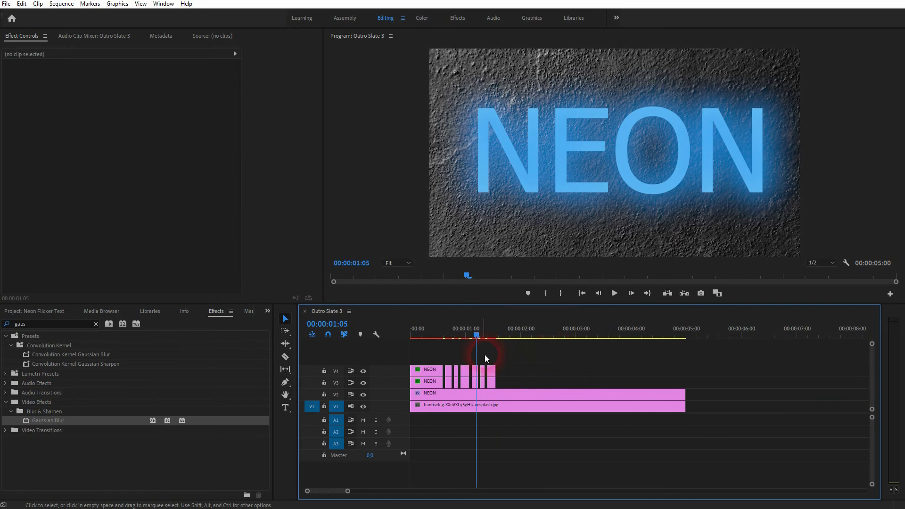
drag(506, 360, 687, 372)
- Play the sequence from the start to check the neon flicker, and clear the clip selection
drag(480, 335, 407, 348)
key(space)
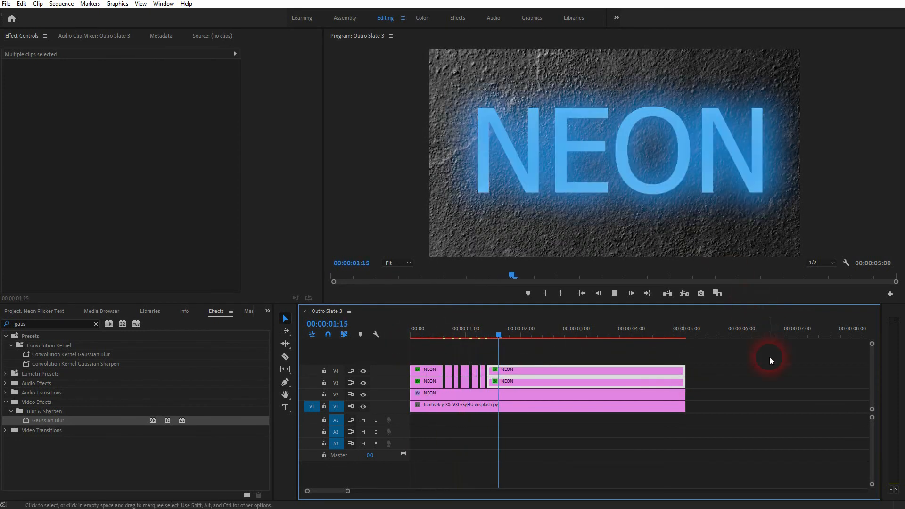
key(space)
click(559, 358)
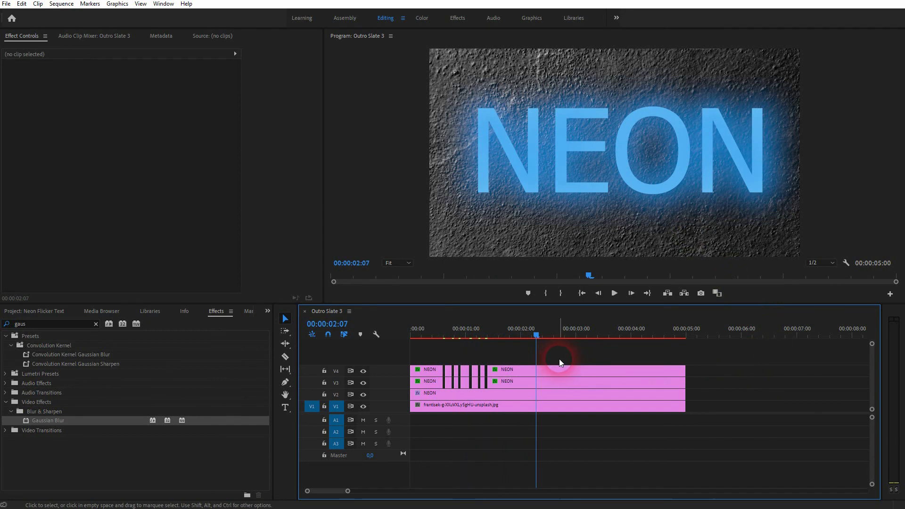